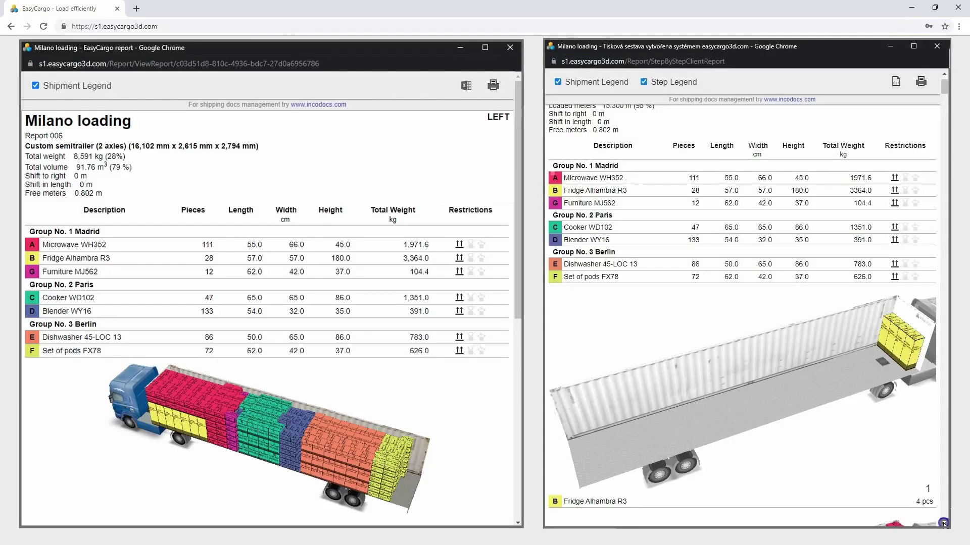
Page through the step-by-step report images before heading back to the planner
left_click(942, 522)
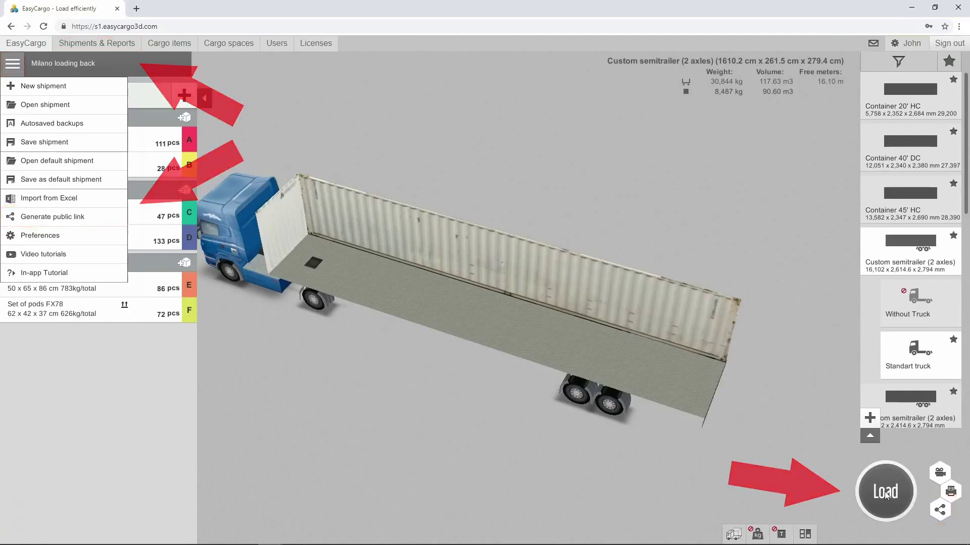
Load the Milano cargo and create a public link to the shipment, copying it to the clipboard
left_click(885, 495)
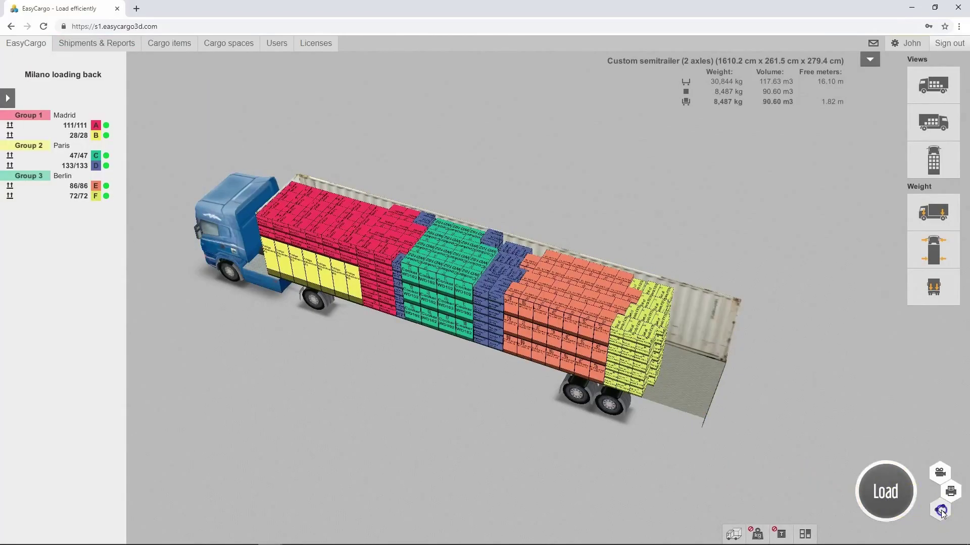
left_click(940, 510)
left_click(435, 356)
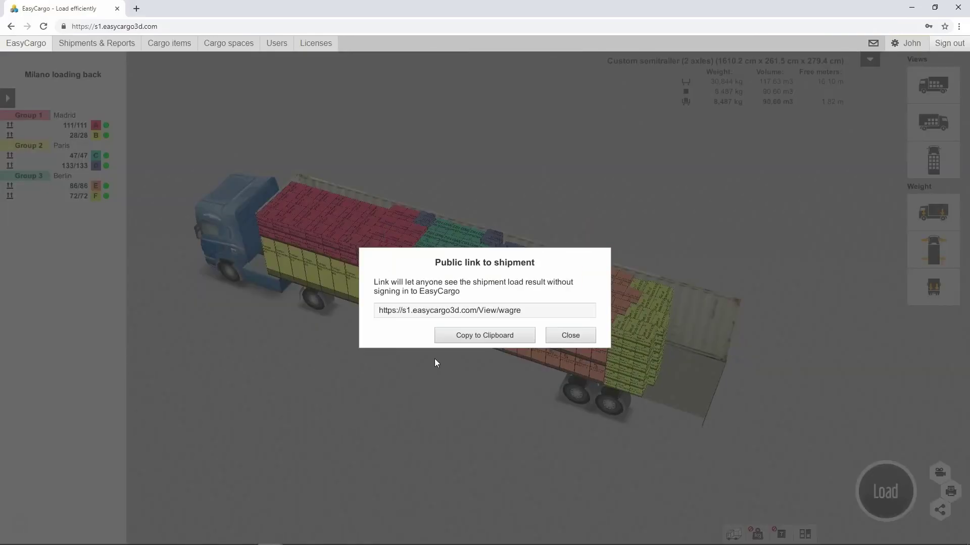
left_click(467, 337)
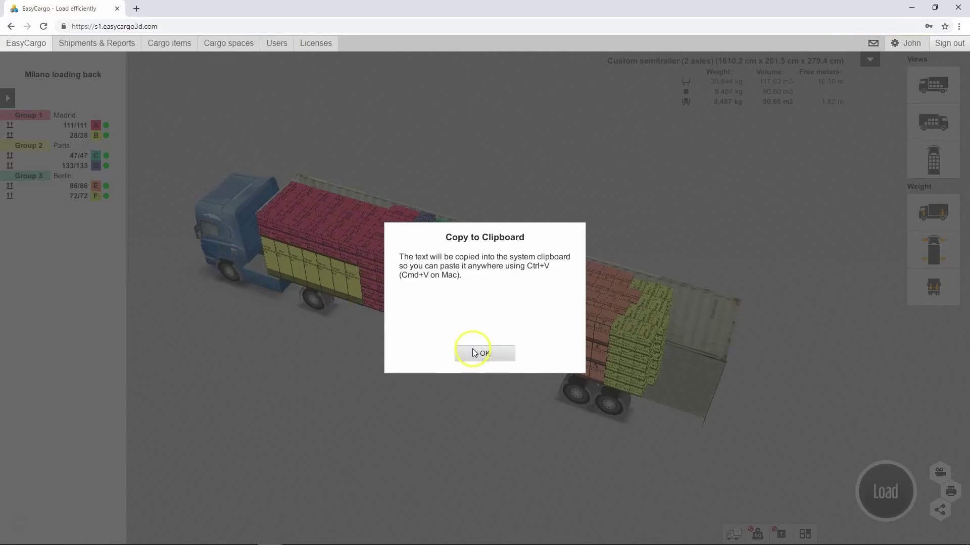
left_click(473, 350)
Open the copied public shipment link in a new browser tab
left_click(137, 8)
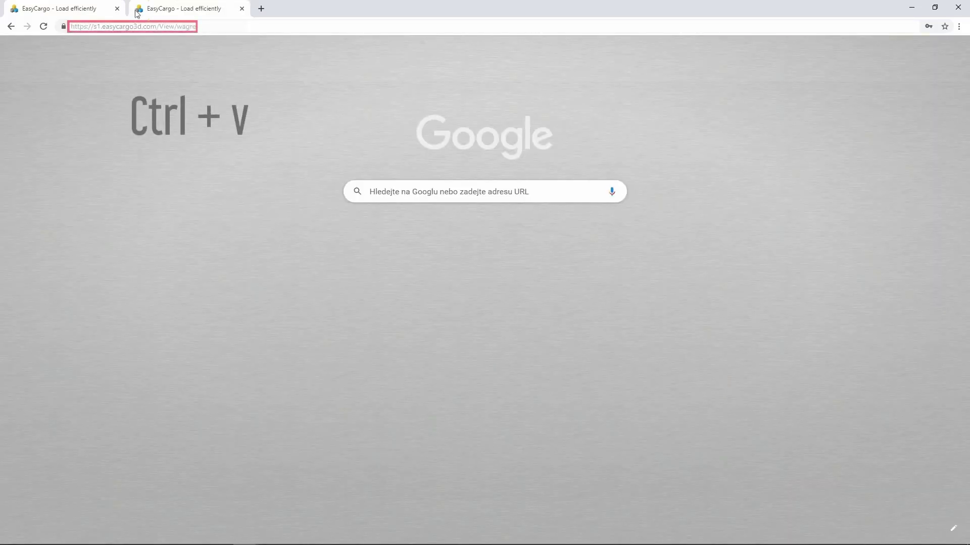
type("https://s1.easycargo3d.com/View/wagre")
key("Return")
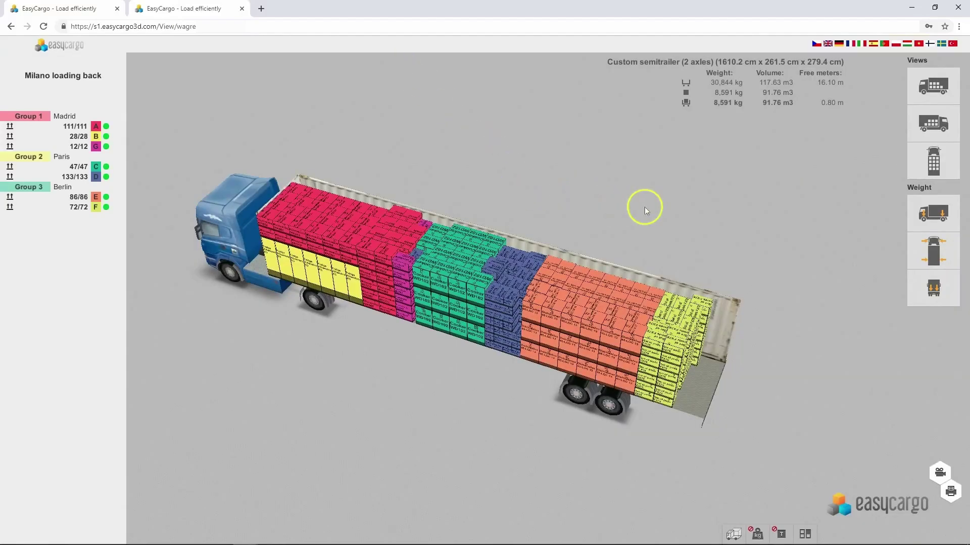
Show the weight and axle load distribution, rotate to a side view, replay the loading, and request a report
left_click(922, 247)
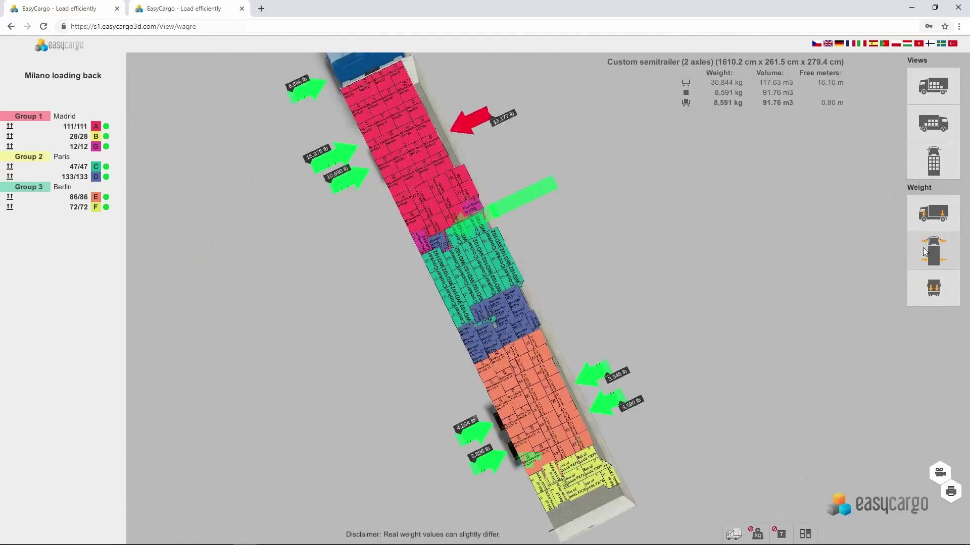
left_click(927, 288)
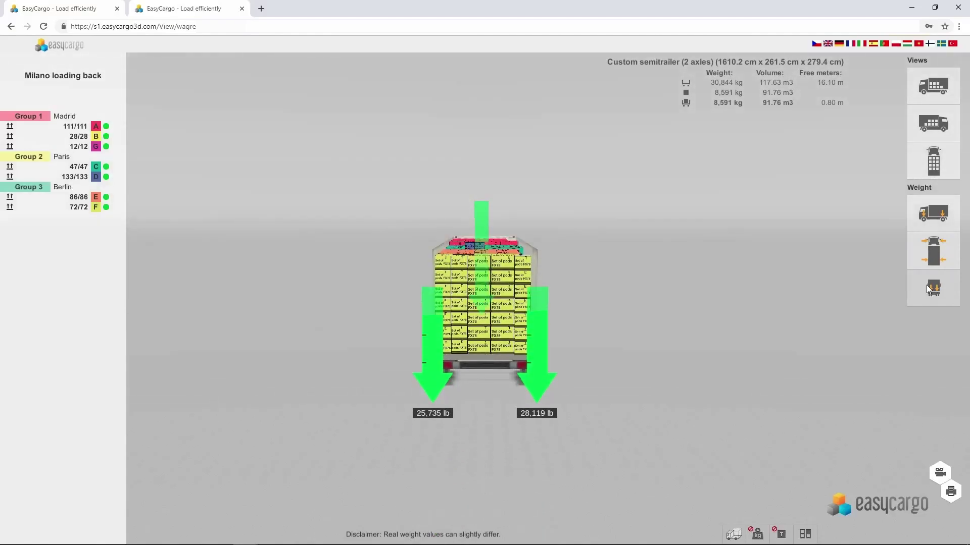
mouse_move(602, 387)
left_mouse_down()
mouse_move(692, 393)
mouse_move(686, 465)
mouse_move(682, 414)
mouse_move(638, 399)
mouse_move(489, 393)
left_mouse_up()
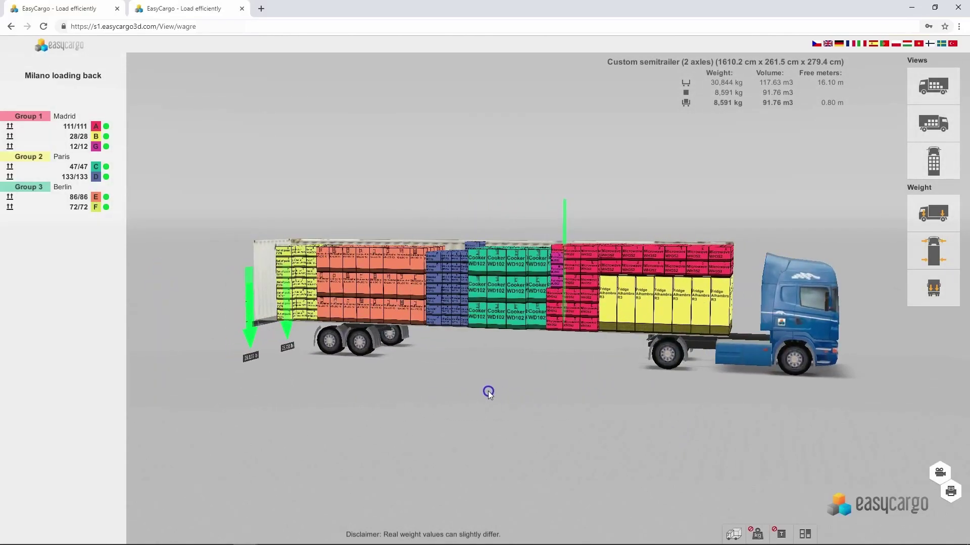
left_click(939, 474)
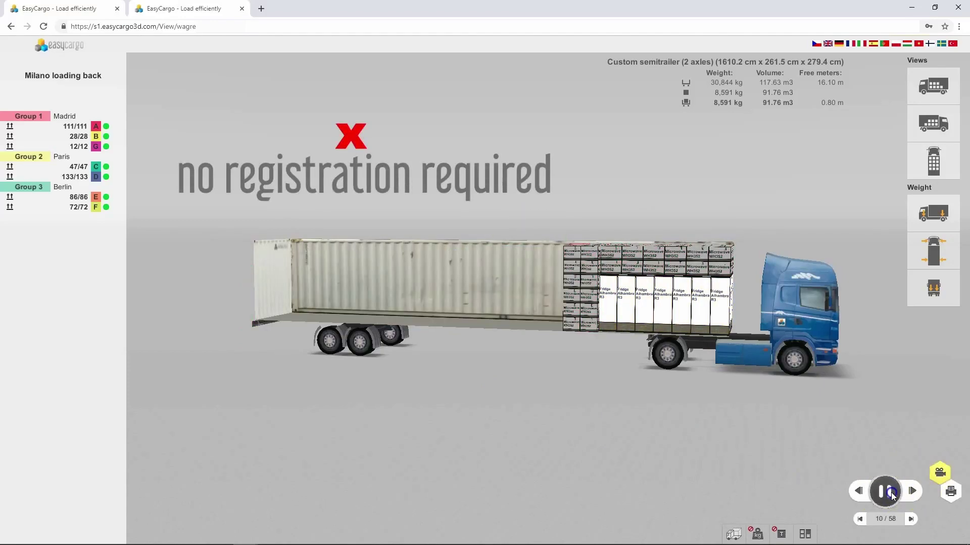
left_click(950, 492)
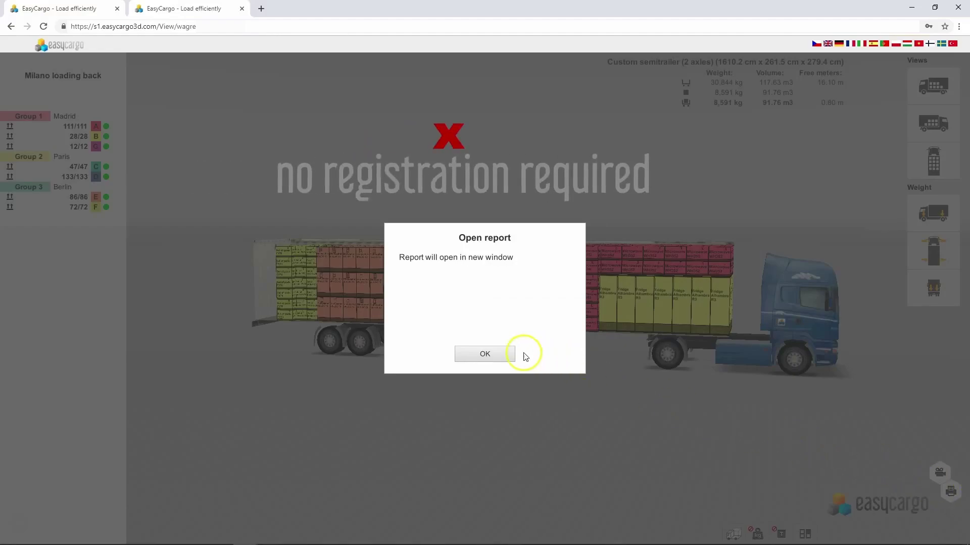
Open the shared shipment's step-by-step report in a new window and scroll through it
left_click(485, 354)
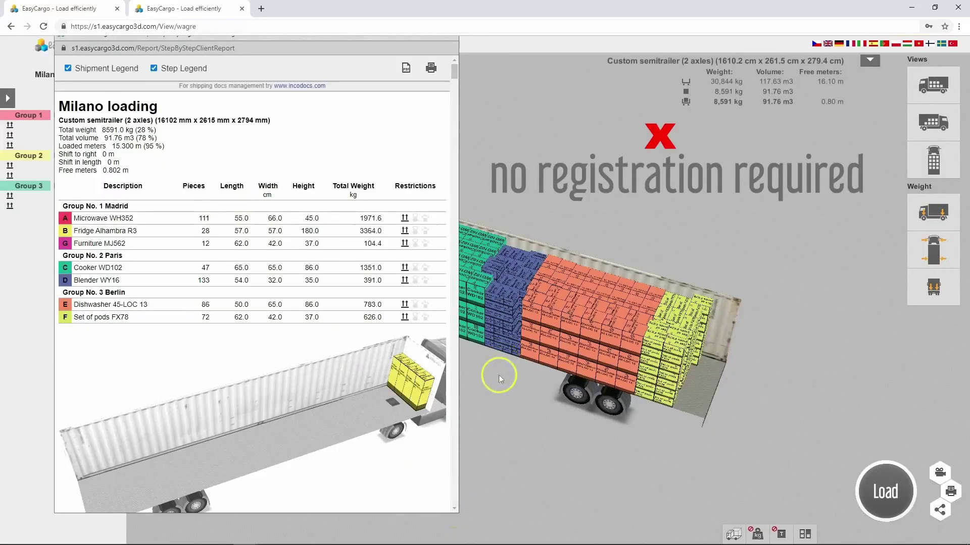
left_click(453, 509)
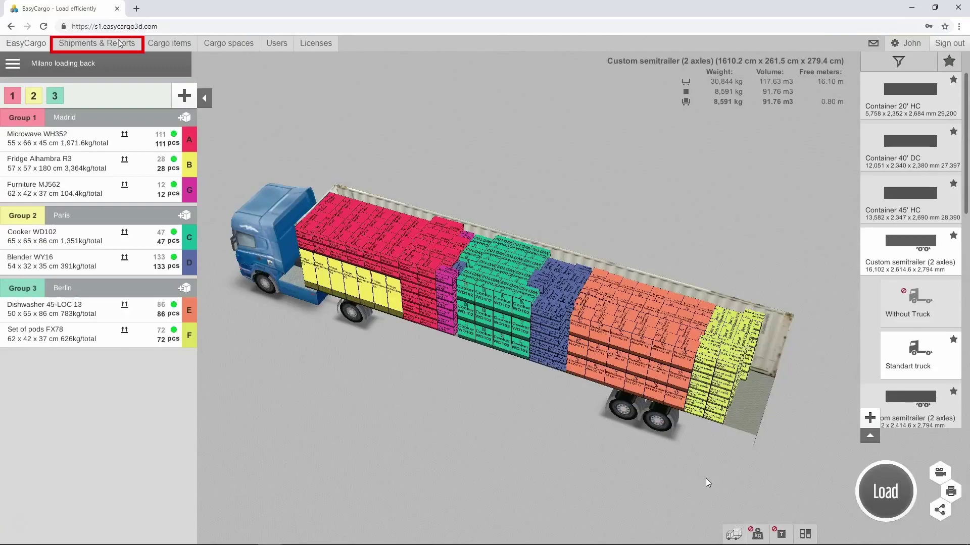
Open the Milano loading back shipment from the Shipments & Reports list
left_click(118, 43)
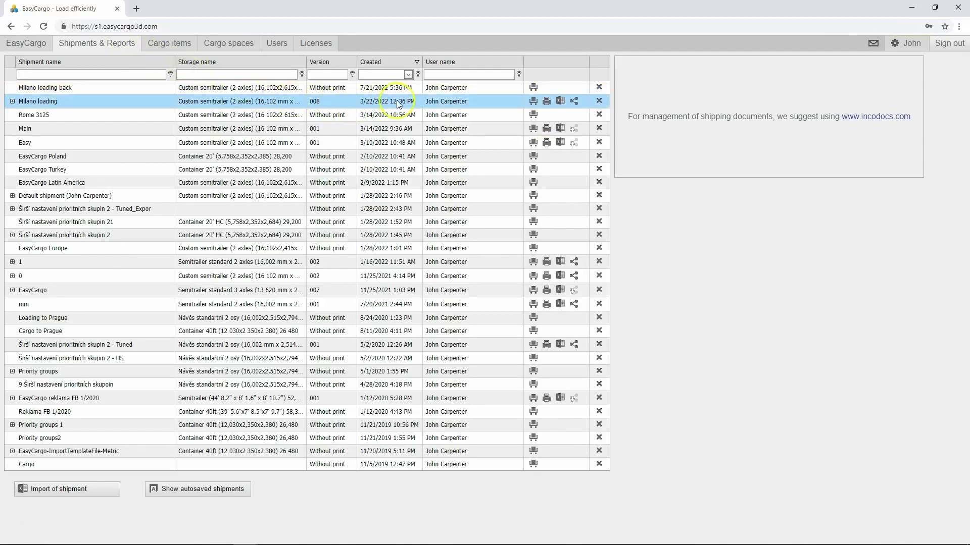
left_click(507, 86)
left_click(533, 87)
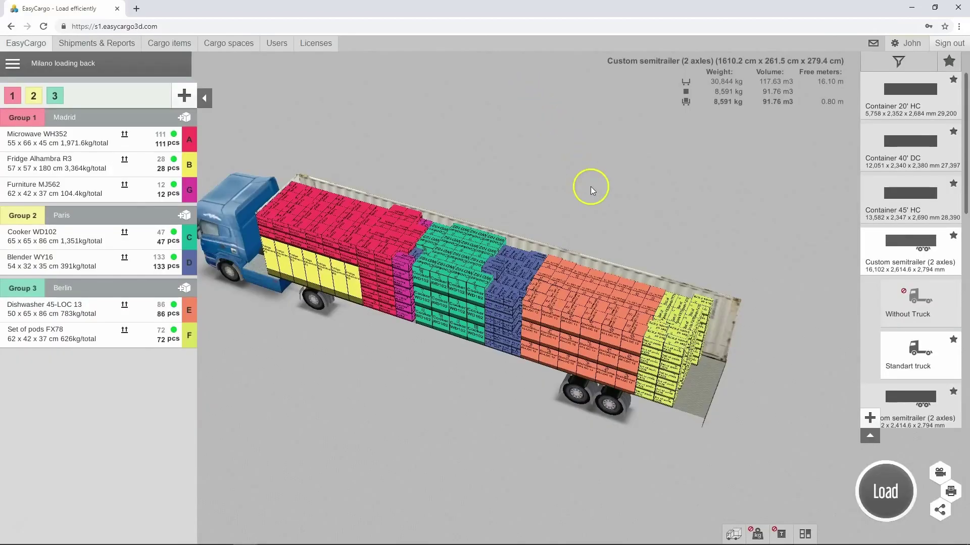
Reload the cargo and save a Basic views print report to the server without opening it
left_click(870, 484)
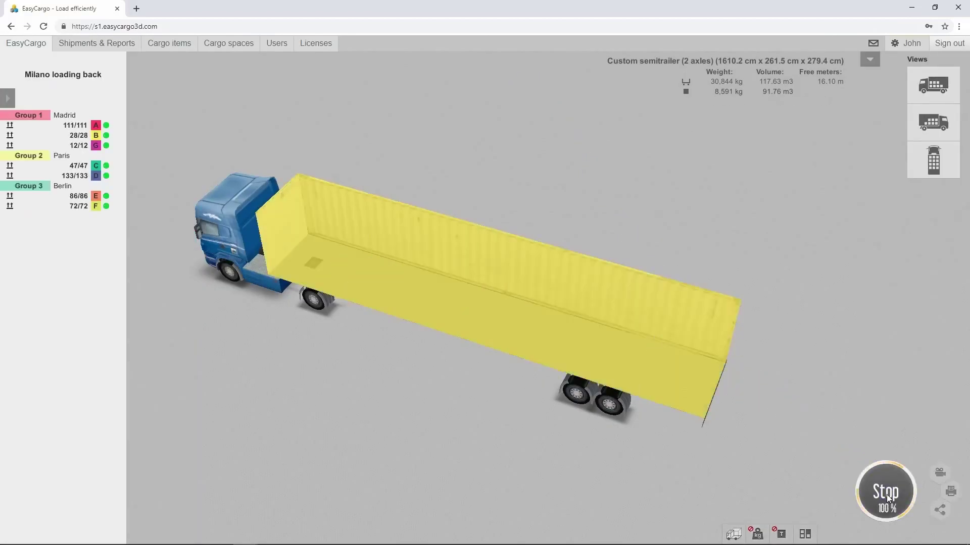
left_click(950, 493)
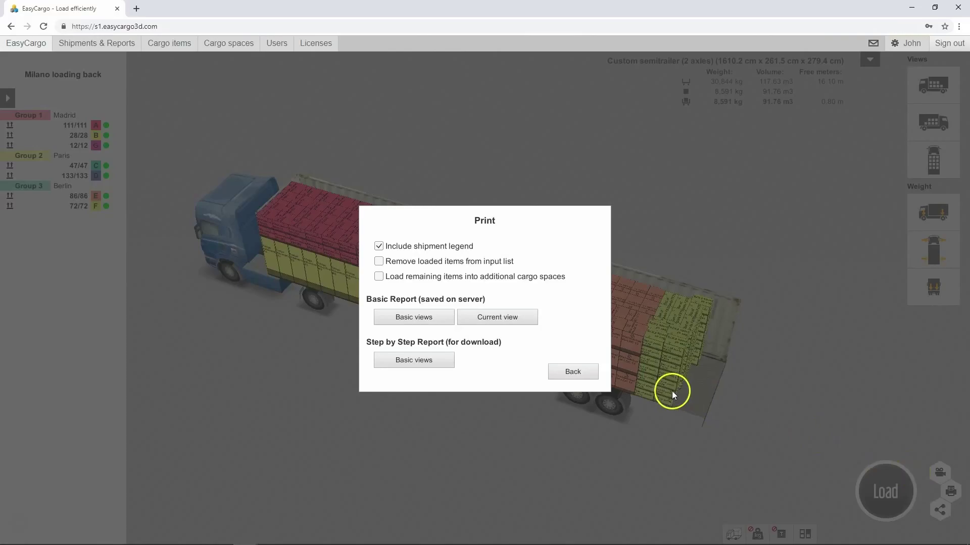
left_click(439, 317)
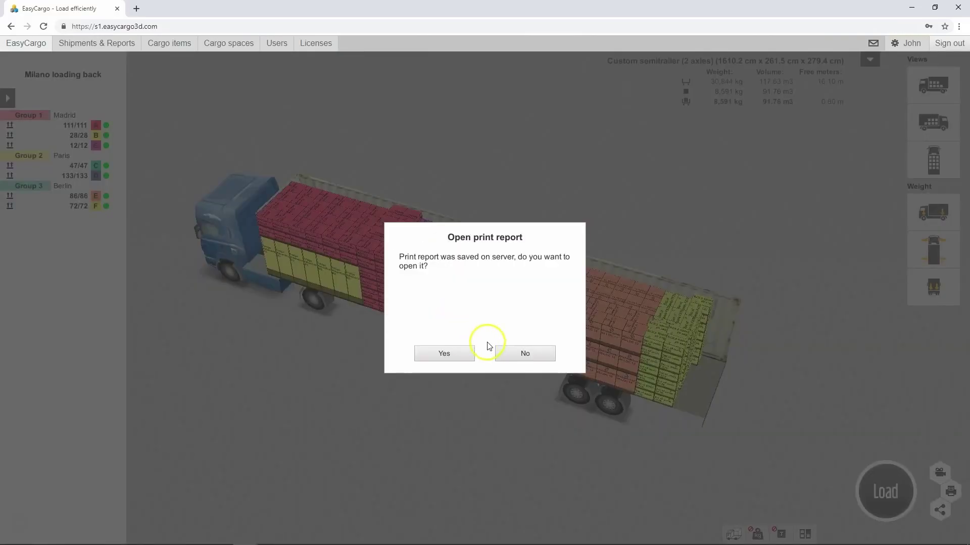
left_click(500, 348)
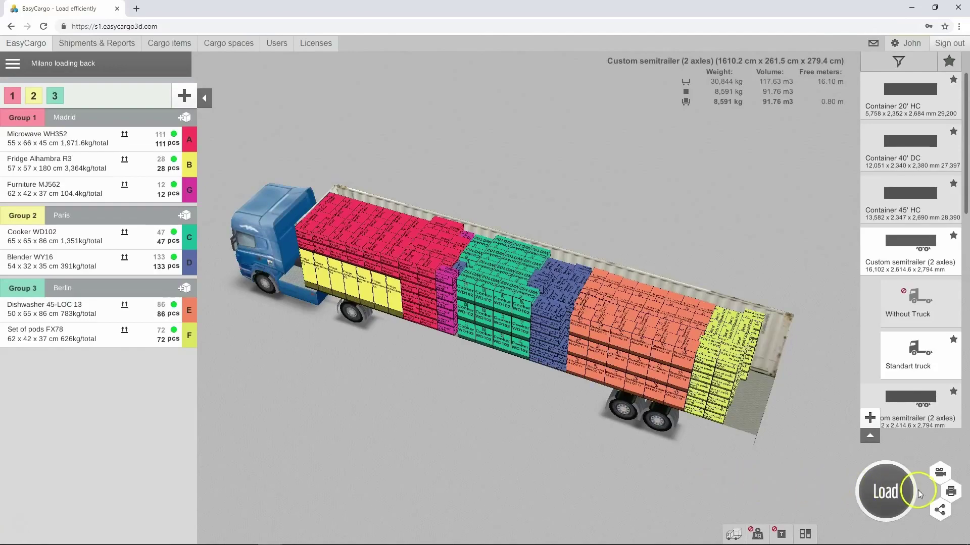
Create a Current view report of the shipment and open it in a new window
left_click(949, 492)
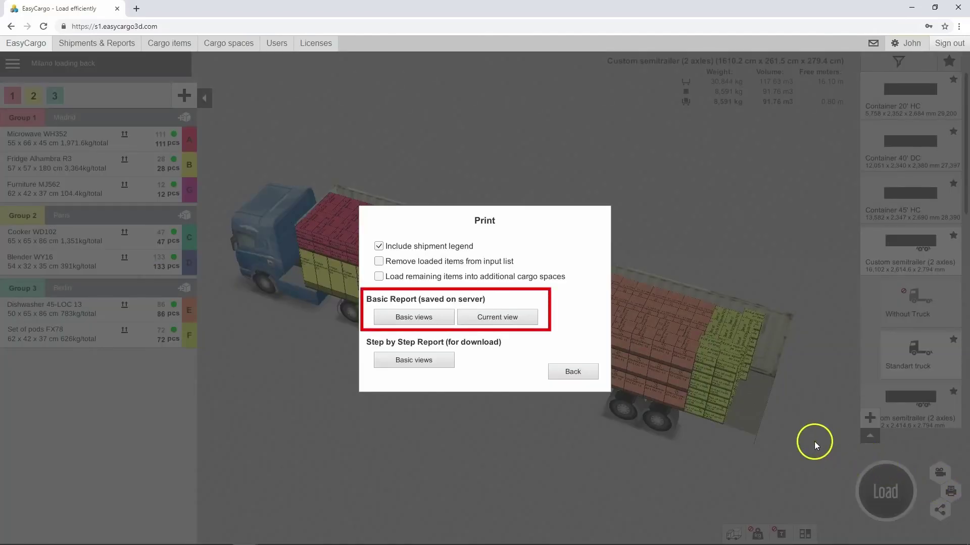
left_click(434, 318)
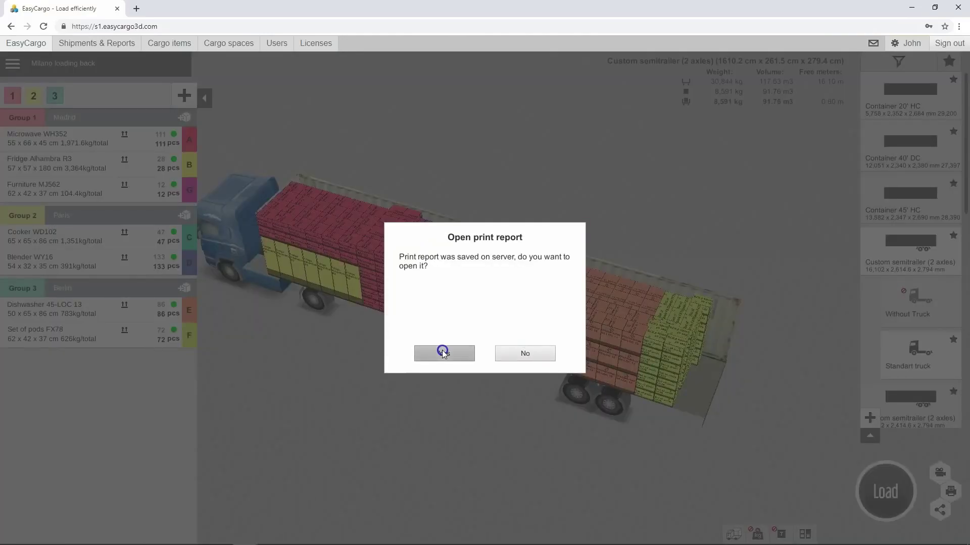
left_click(441, 351)
left_click(460, 348)
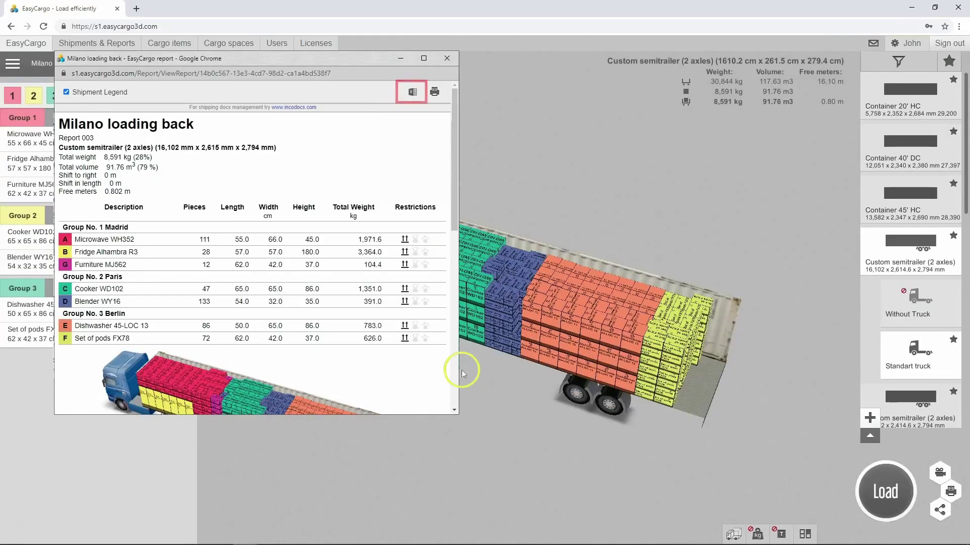
Export the report to Excel, close it, and return to the Shipments & Reports list
left_click(412, 91)
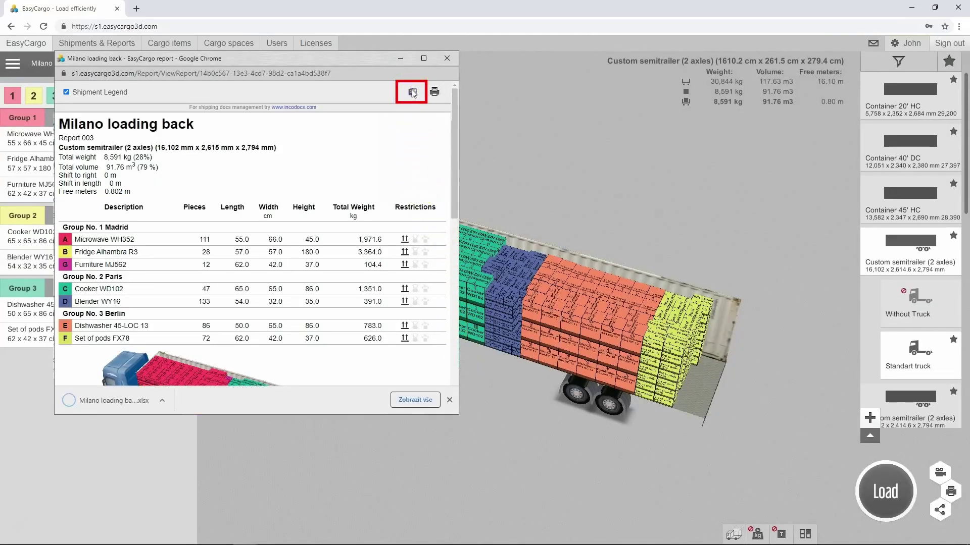
left_click(447, 58)
left_click(98, 44)
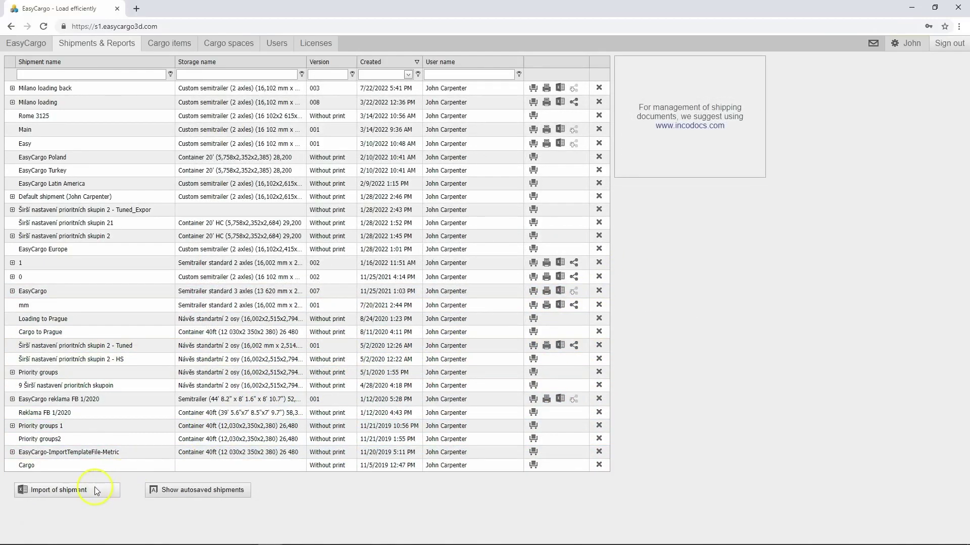
Import 'Milano loading back_Export.xlsx' and open its seven cargo items as a shipment
left_click(95, 487)
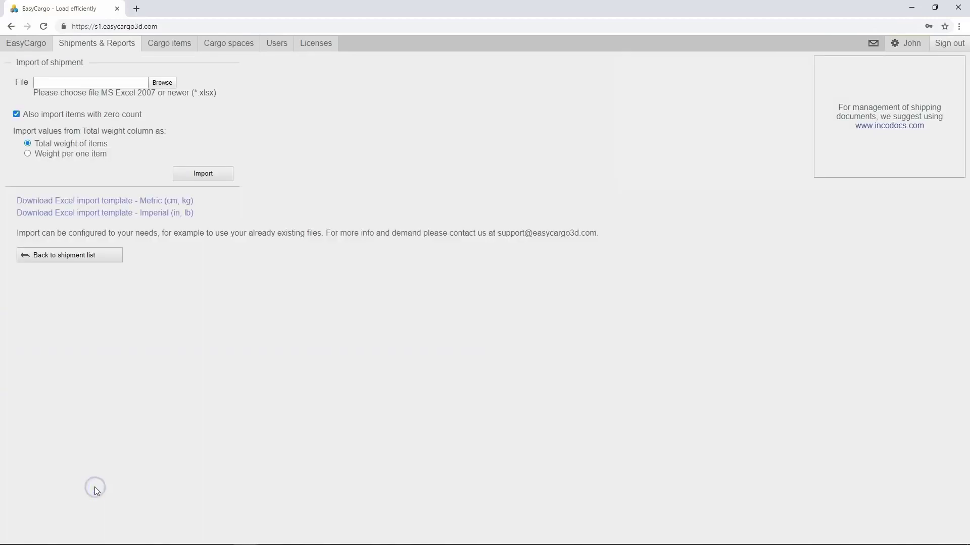
left_click(160, 82)
left_click(158, 111)
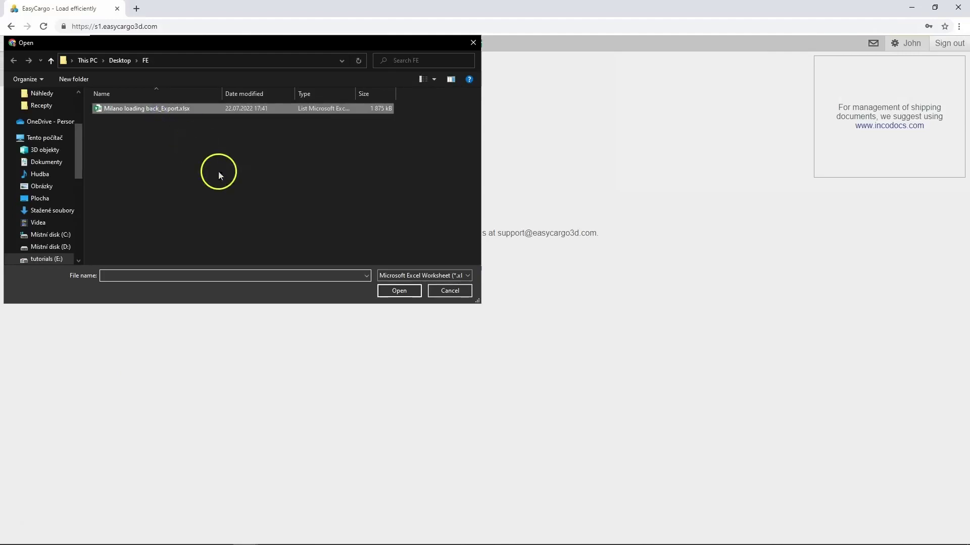
left_click(386, 290)
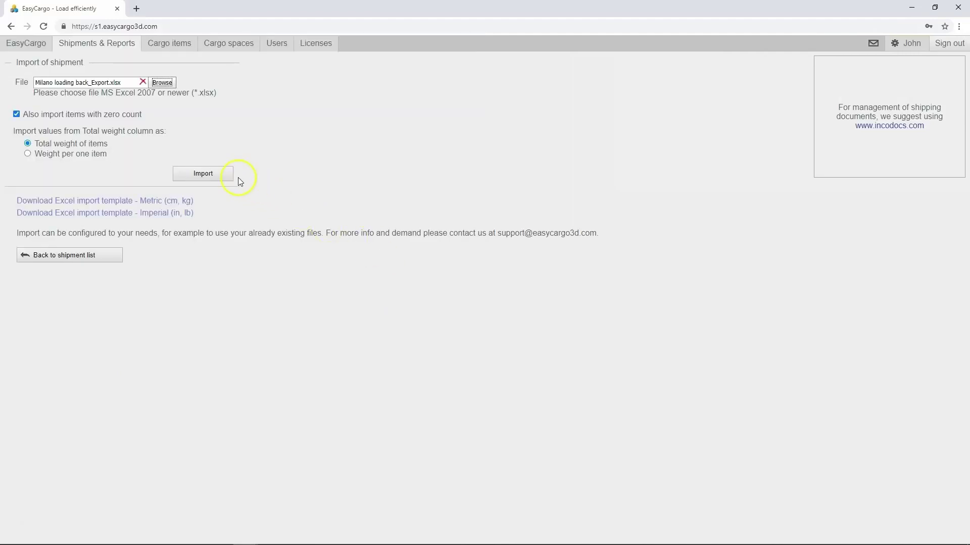
left_click(220, 174)
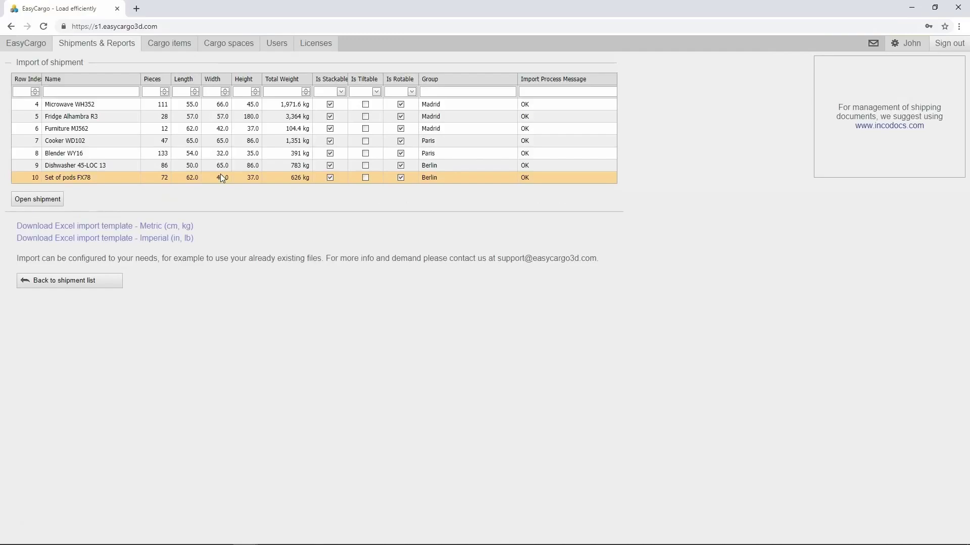
left_click(44, 199)
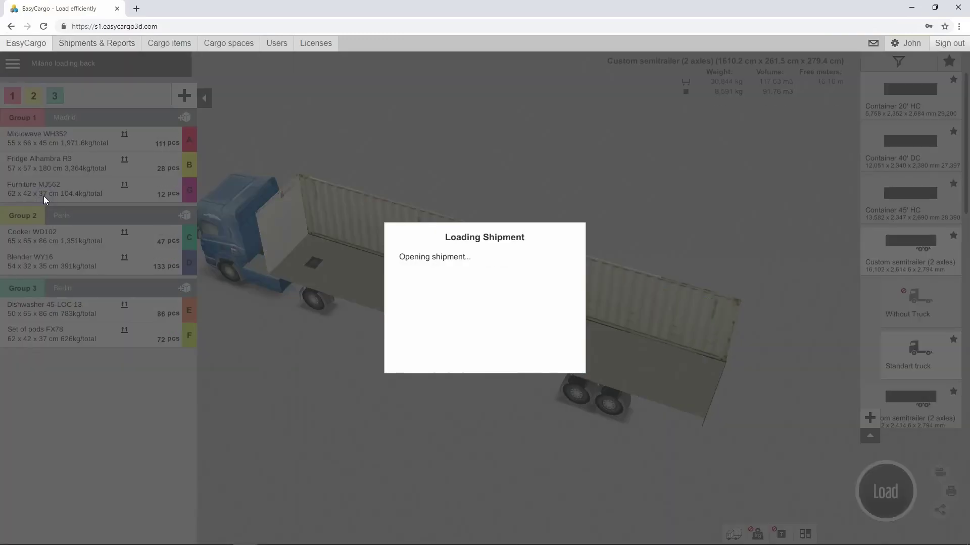